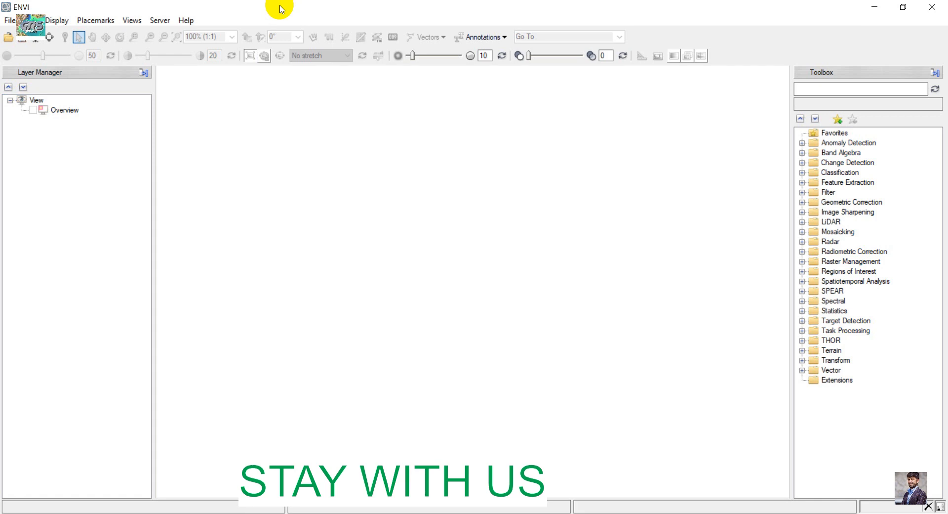
Step: Load the Landsat 8 scene through the Data Manager from its metadata file LC08_L1TP_167034_20210927_20211001_01_T1_MTL
{"action": "left_click", "coordinate": [19, 43]}
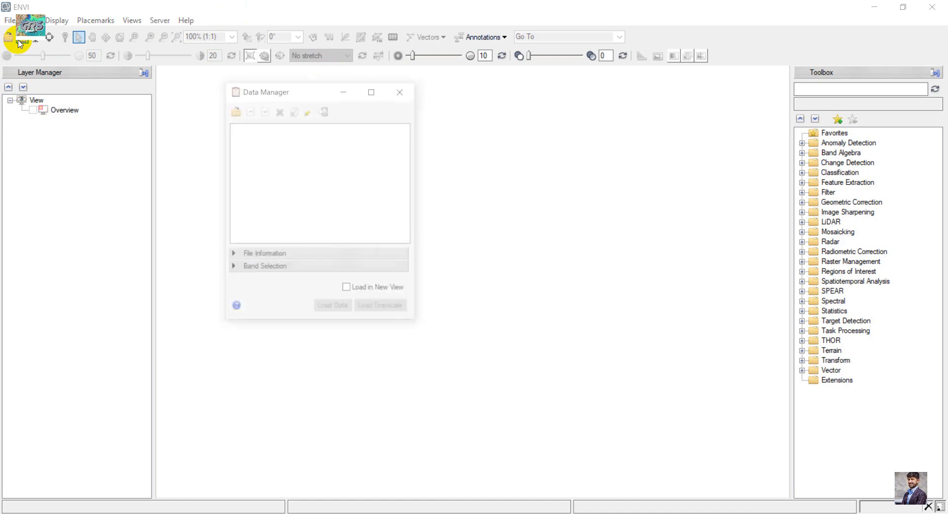
{"action": "left_click", "coordinate": [234, 111]}
{"action": "left_click", "coordinate": [443, 197]}
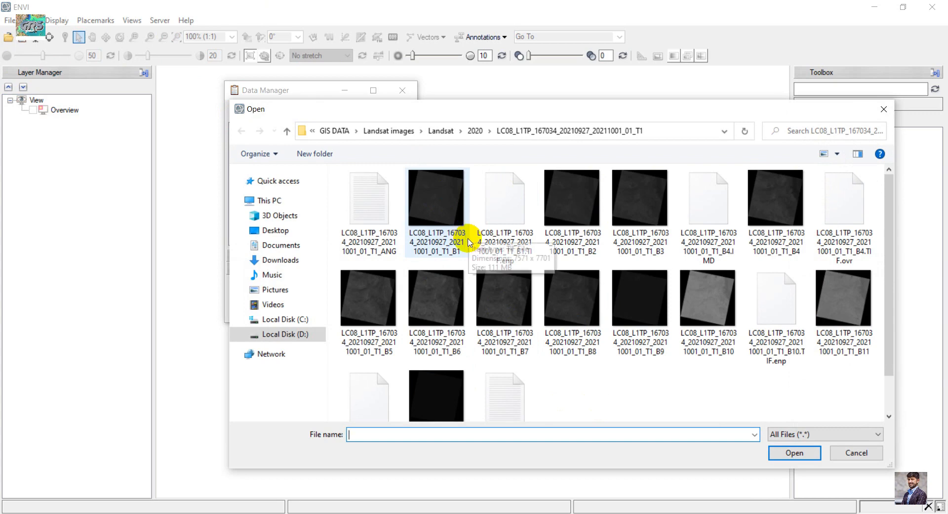
{"action": "scroll", "coordinate": [433, 227], "scroll_direction": "down", "scroll_amount": 1}
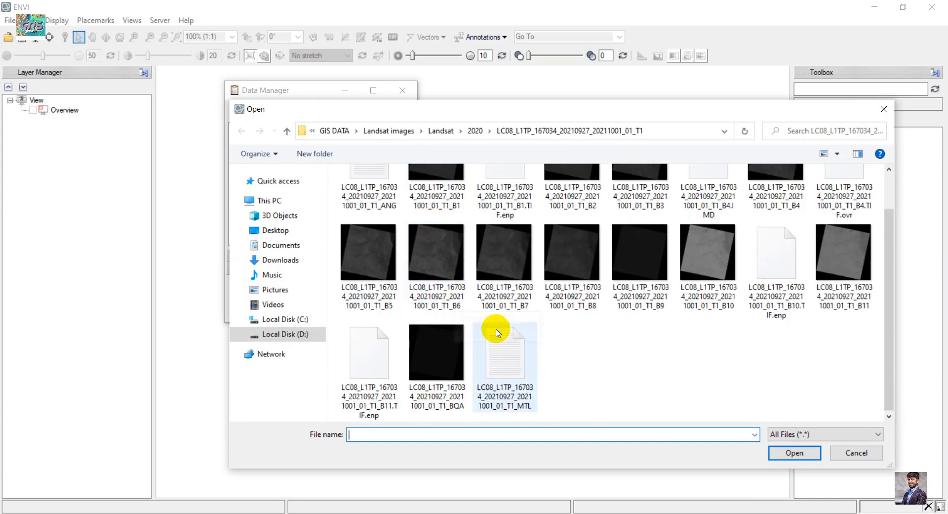
{"action": "left_click", "coordinate": [503, 355]}
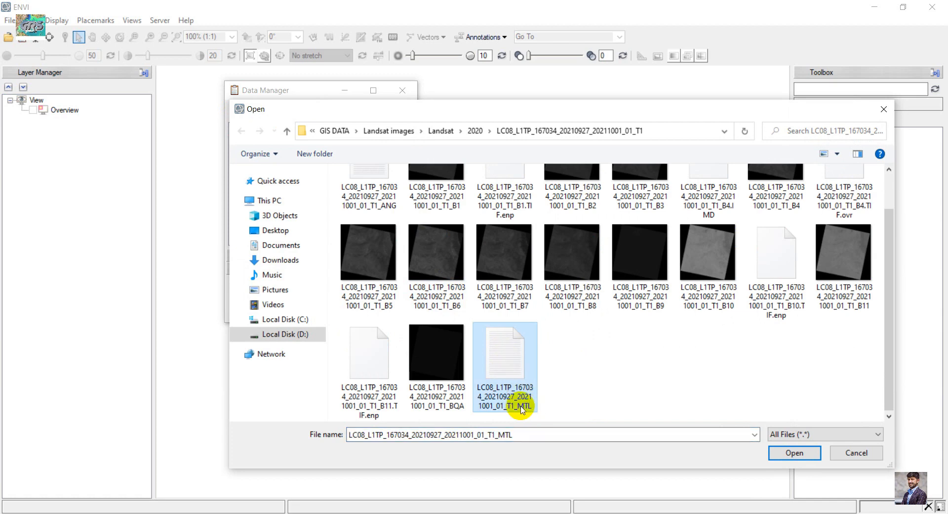
{"action": "left_click", "coordinate": [809, 451]}
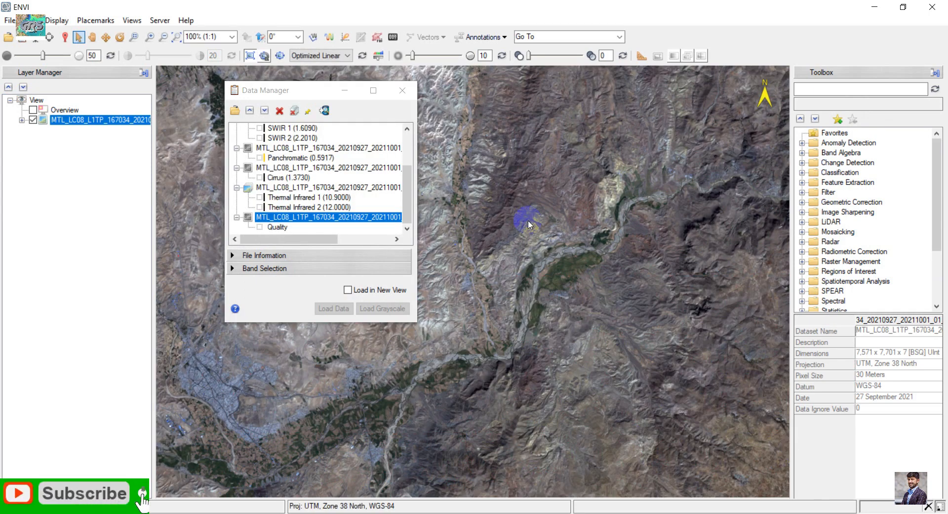
Step: Review the MultiSpectral, Panchromatic, Cirrus, Thermal and Quality datasets of the loaded scene in the widened Data Manager and close it
{"action": "scroll", "coordinate": [374, 137], "scroll_direction": "up", "scroll_amount": 2}
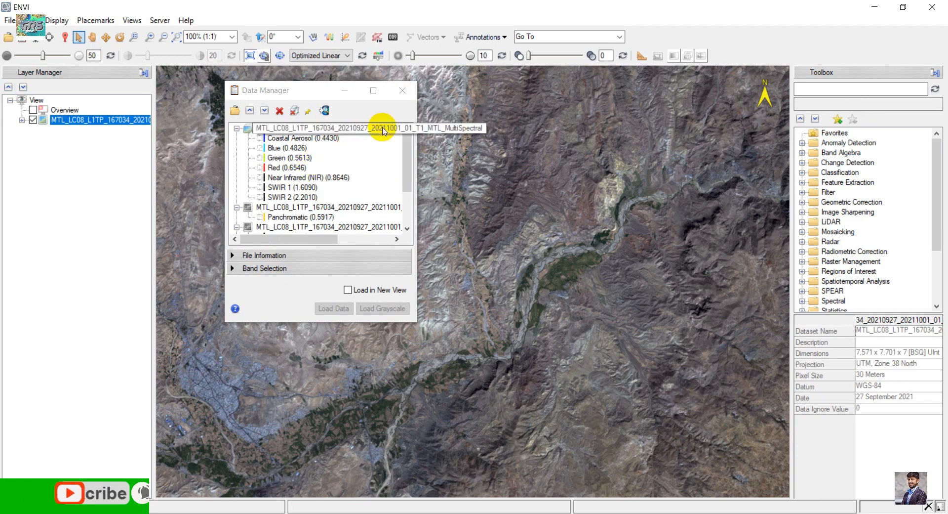
{"action": "left_click_drag", "start_coordinate": [417, 138], "coordinate": [806, 195]}
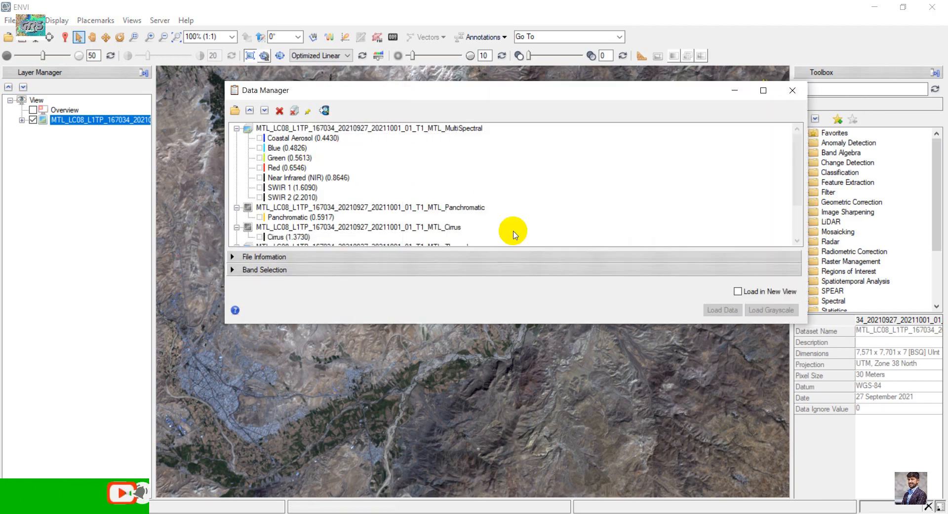
{"action": "left_click", "coordinate": [237, 128]}
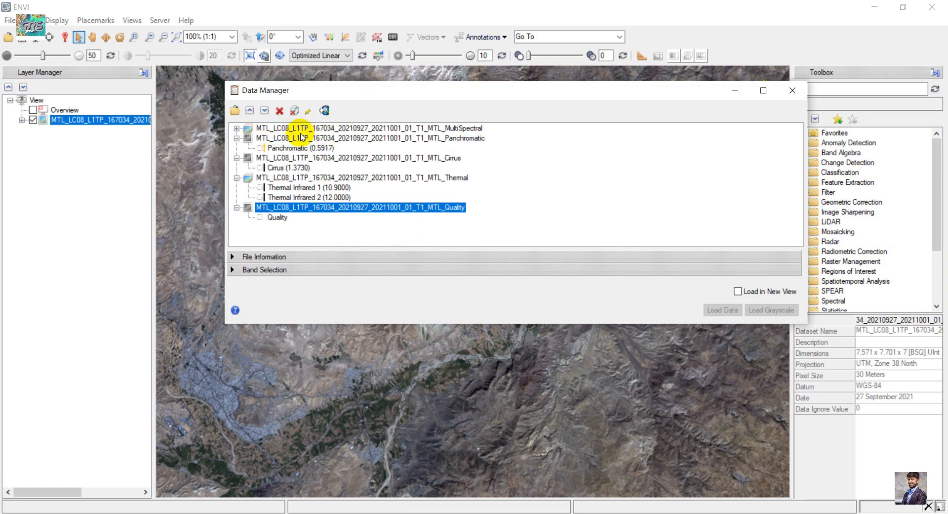
{"action": "left_click", "coordinate": [460, 128]}
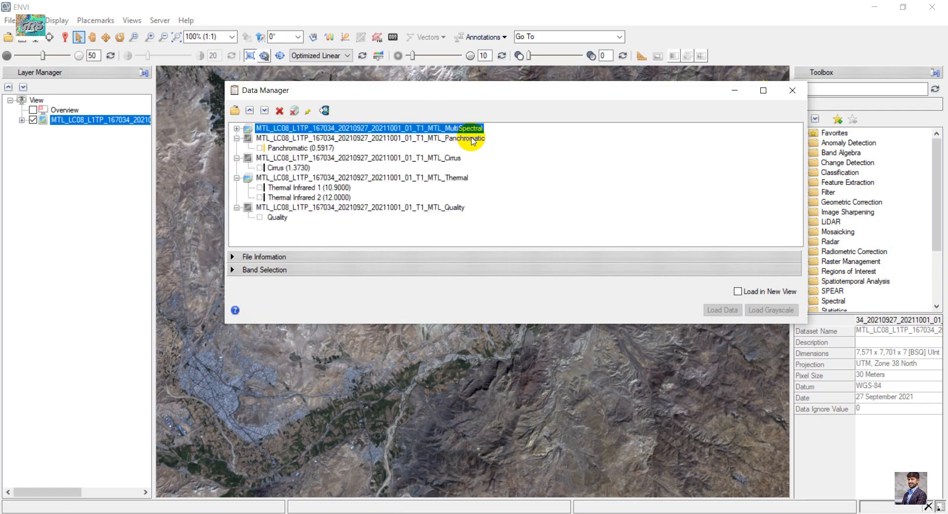
{"action": "left_click", "coordinate": [474, 139]}
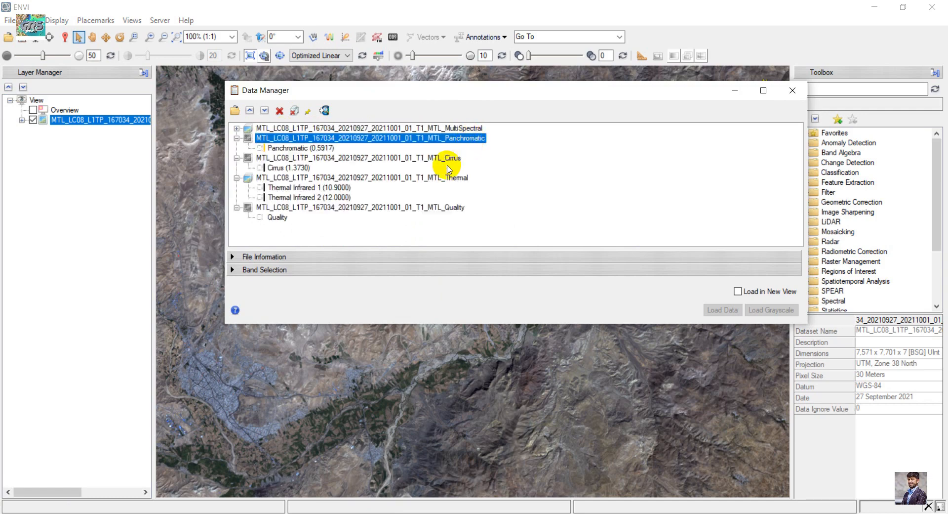
{"action": "left_click", "coordinate": [462, 179]}
{"action": "left_click", "coordinate": [454, 208]}
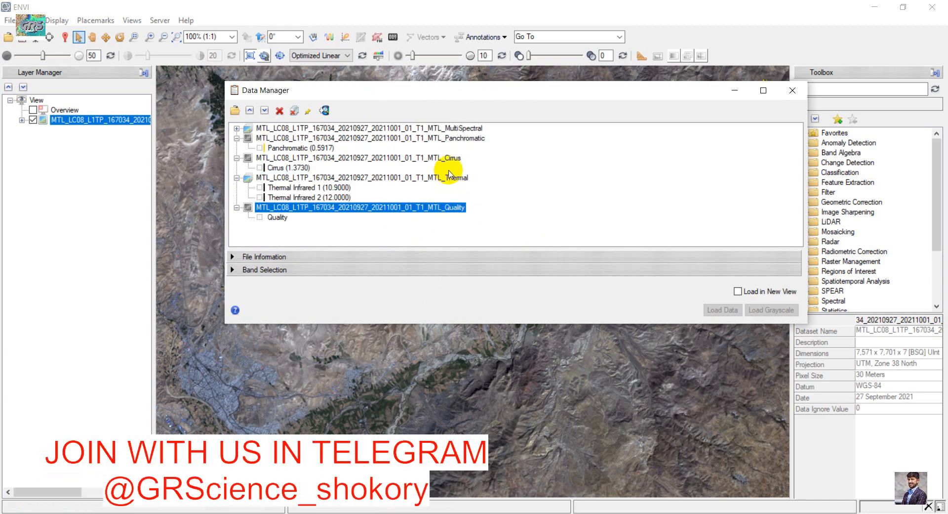
{"action": "left_click", "coordinate": [800, 91]}
Step: Examine the full extent and detail of the loaded Landsat scene in the image view
{"action": "scroll", "coordinate": [403, 228], "scroll_direction": "up", "scroll_amount": 2}
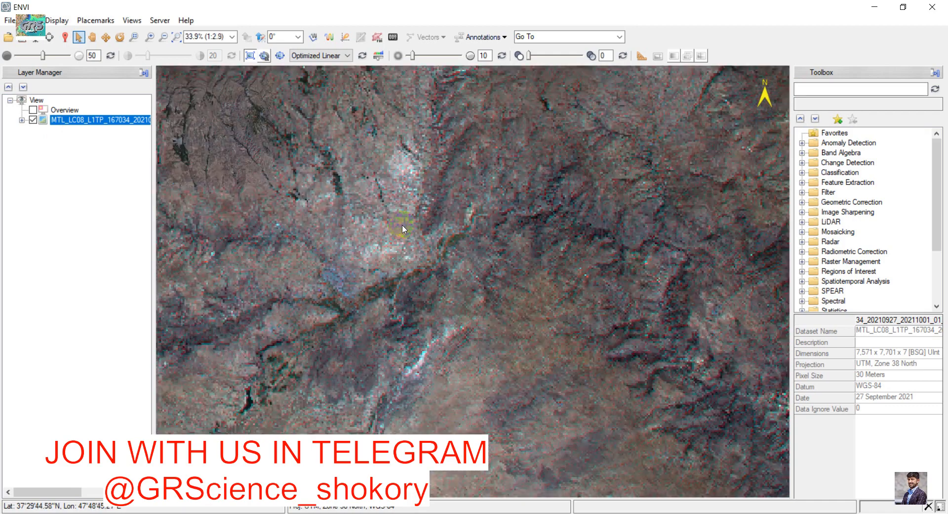
{"action": "scroll", "coordinate": [403, 229], "scroll_direction": "down", "scroll_amount": 3}
{"action": "left_click", "coordinate": [93, 37]}
{"action": "scroll", "coordinate": [535, 222], "scroll_direction": "down", "scroll_amount": 2}
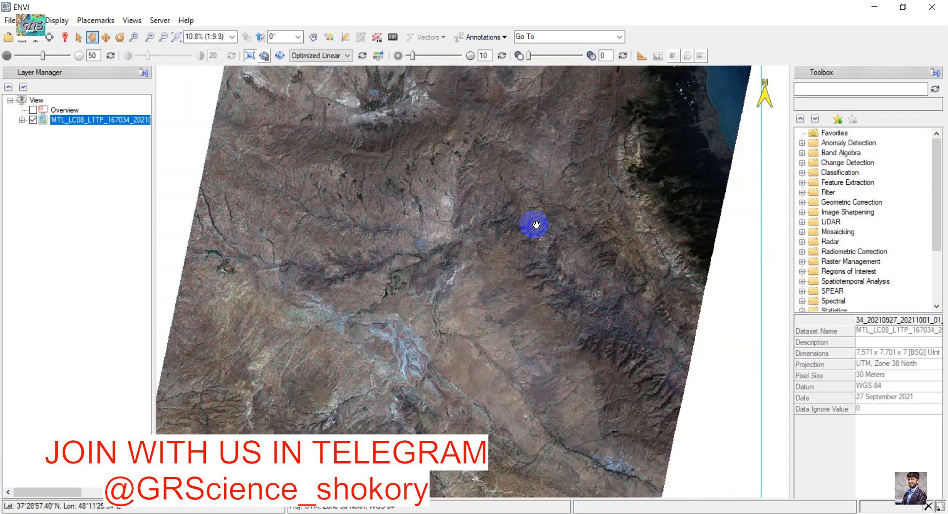
{"action": "scroll", "coordinate": [537, 225], "scroll_direction": "down", "scroll_amount": 1}
{"action": "left_click_drag", "start_coordinate": [486, 236], "coordinate": [422, 275]}
{"action": "scroll", "coordinate": [422, 275], "scroll_direction": "up", "scroll_amount": 3}
{"action": "scroll", "coordinate": [423, 275], "scroll_direction": "down", "scroll_amount": 2}
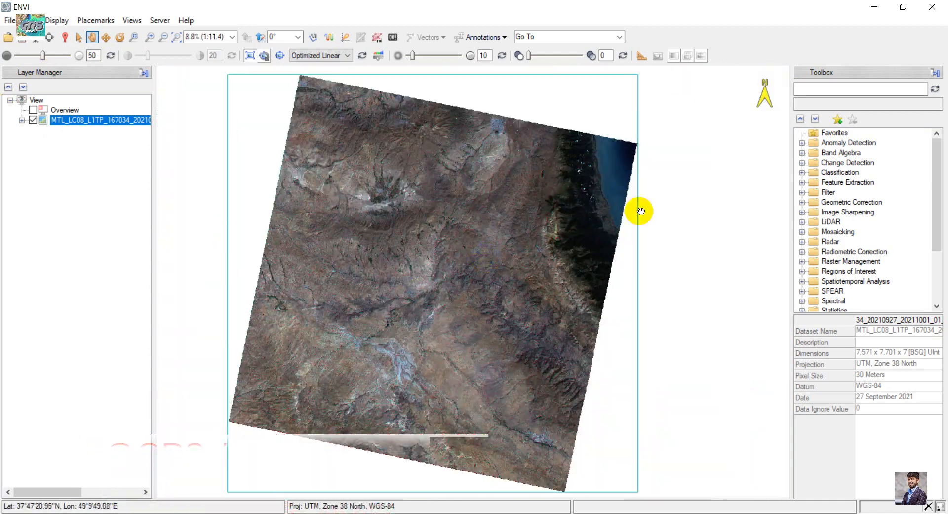
{"action": "scroll", "coordinate": [637, 210], "scroll_direction": "up", "scroll_amount": 2}
Step: Find the Radiometric Calibration tool by searching for "radio" and start it with the MultiSpectral dataset as input
{"action": "left_click", "coordinate": [862, 86]}
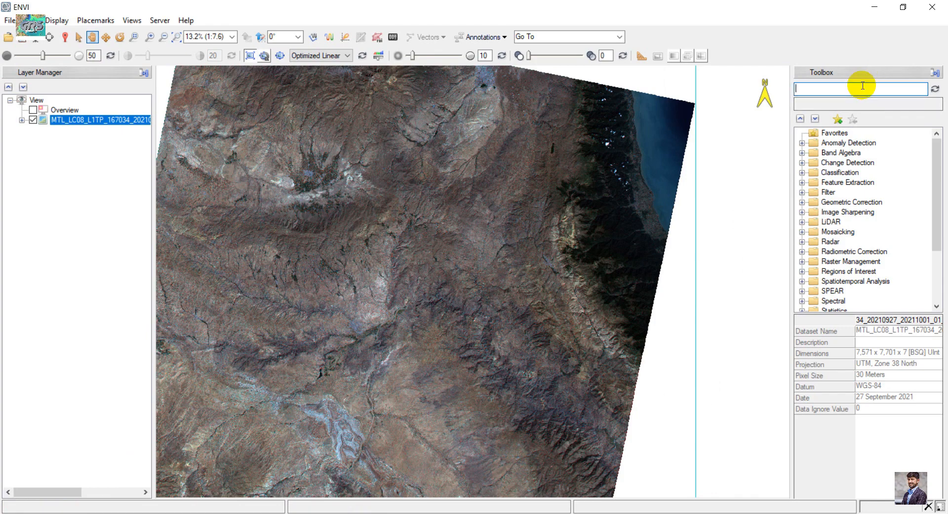
{"action": "type", "text": "radio"}
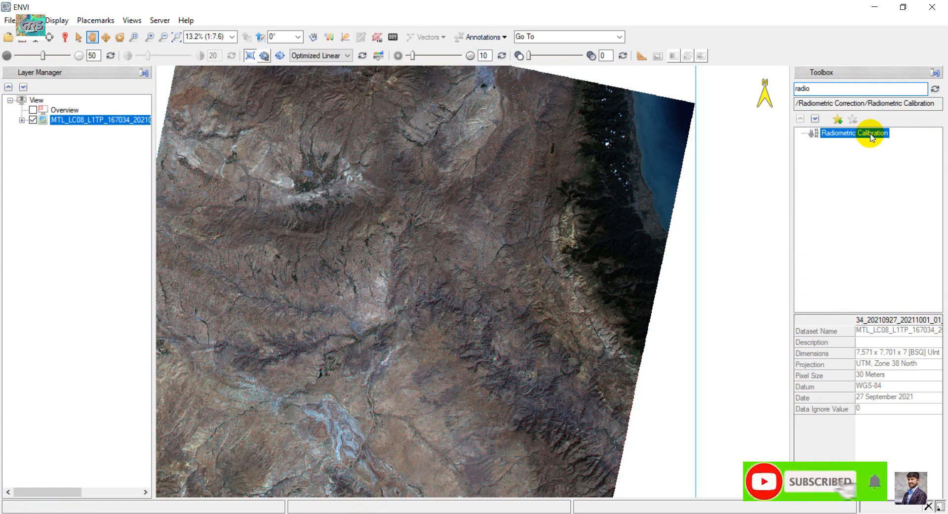
{"action": "double_click", "coordinate": [871, 133]}
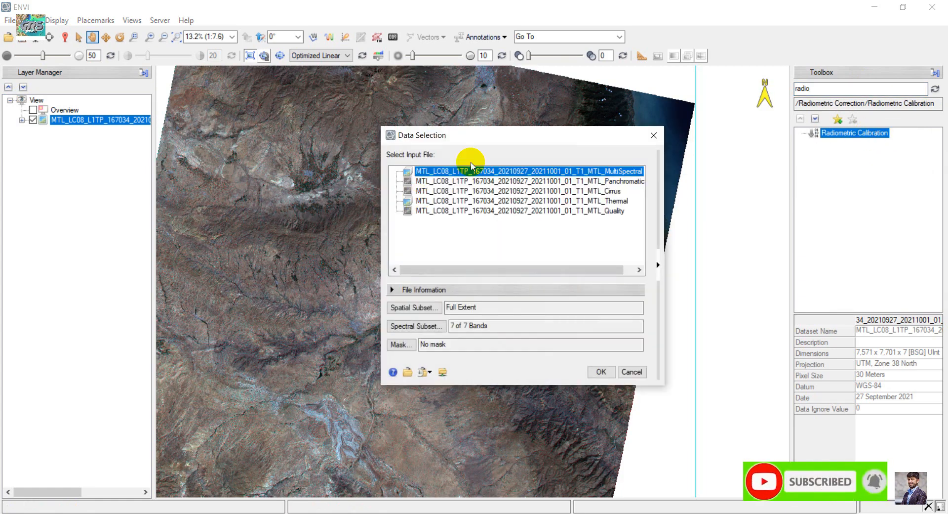
{"action": "left_click_drag", "start_coordinate": [574, 275], "coordinate": [631, 242]}
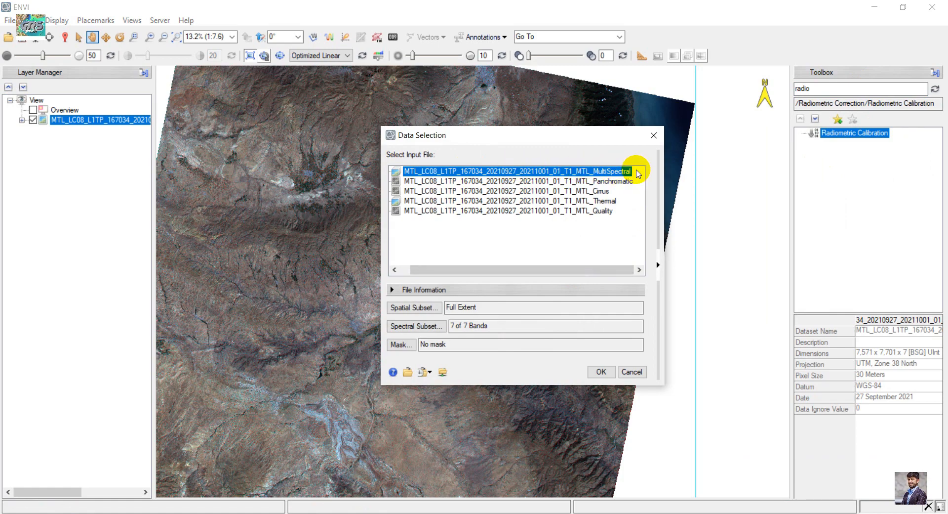
Step: Define a rectangular spatial subset in the scene's central area, covering columns 1594 to 5490 and rows 2705 to 5636
{"action": "left_click", "coordinate": [414, 307]}
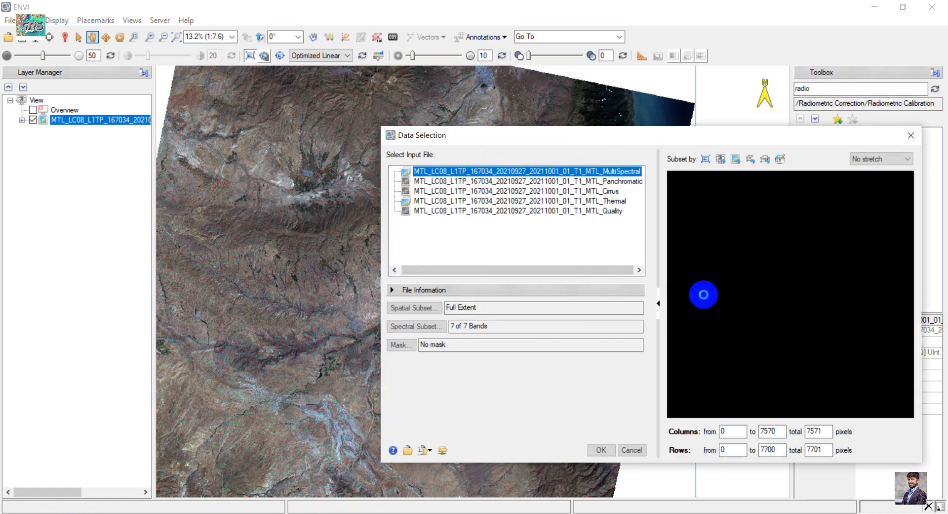
{"action": "left_click_drag", "start_coordinate": [719, 251], "coordinate": [844, 344]}
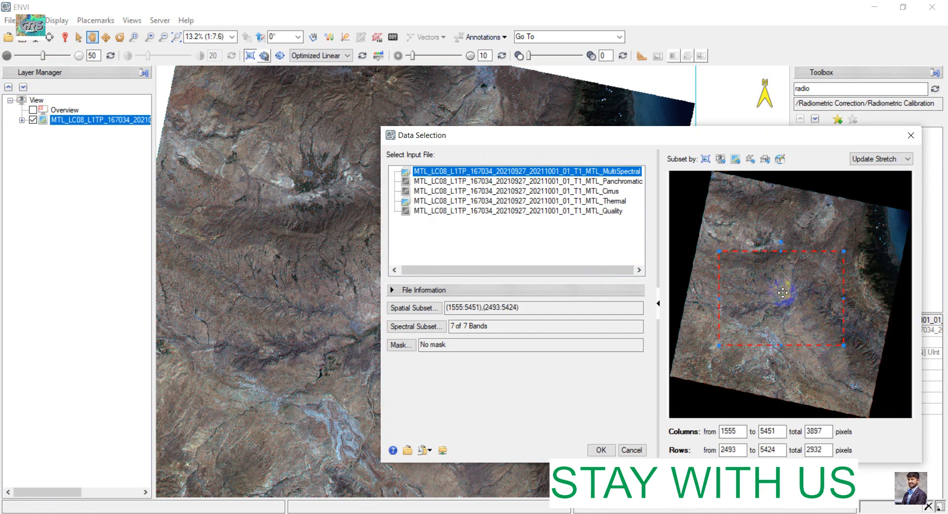
{"action": "left_click_drag", "start_coordinate": [783, 300], "coordinate": [784, 307]}
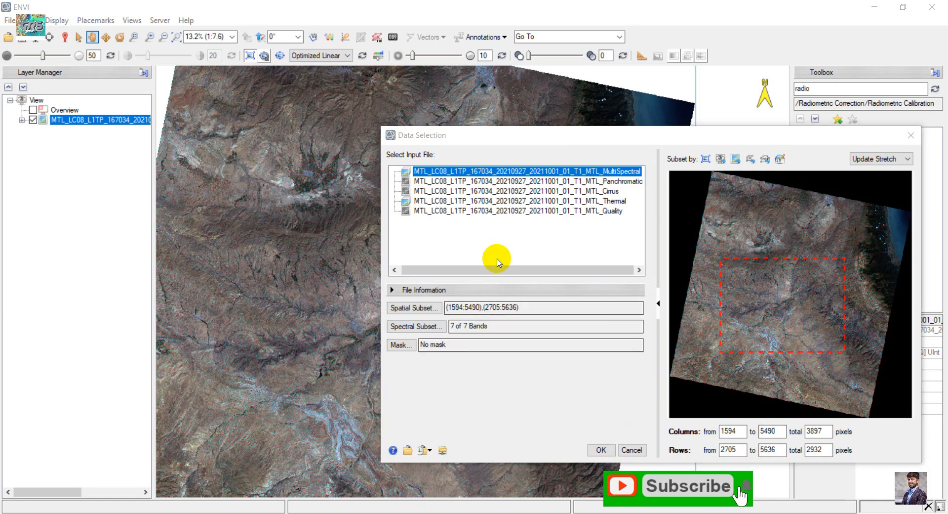
Step: Keep all seven bands in the spectral subset and accept the input data selection
{"action": "left_click", "coordinate": [424, 325]}
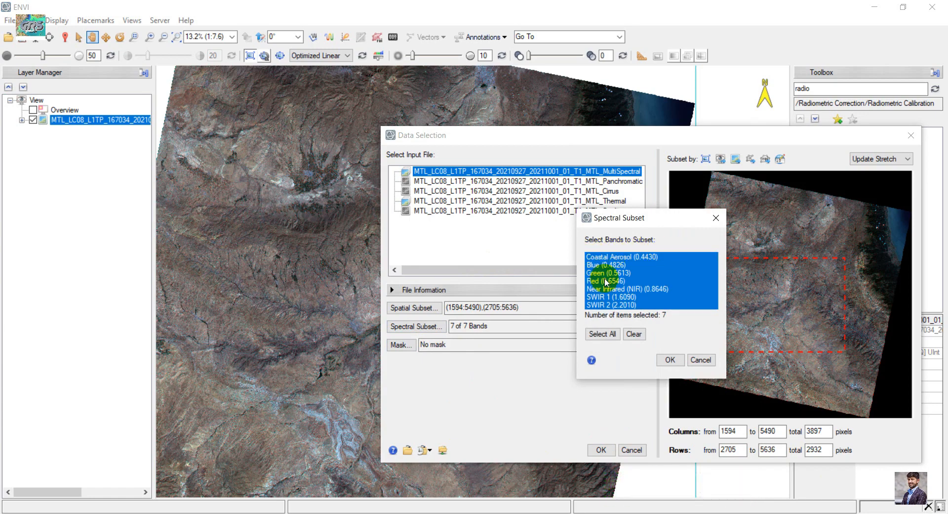
{"action": "left_click", "coordinate": [670, 361]}
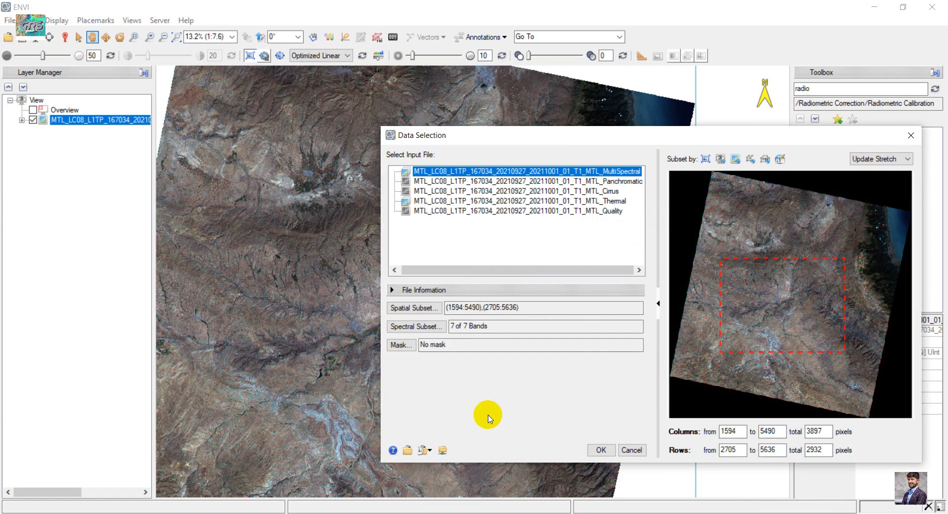
{"action": "left_click", "coordinate": [606, 449]}
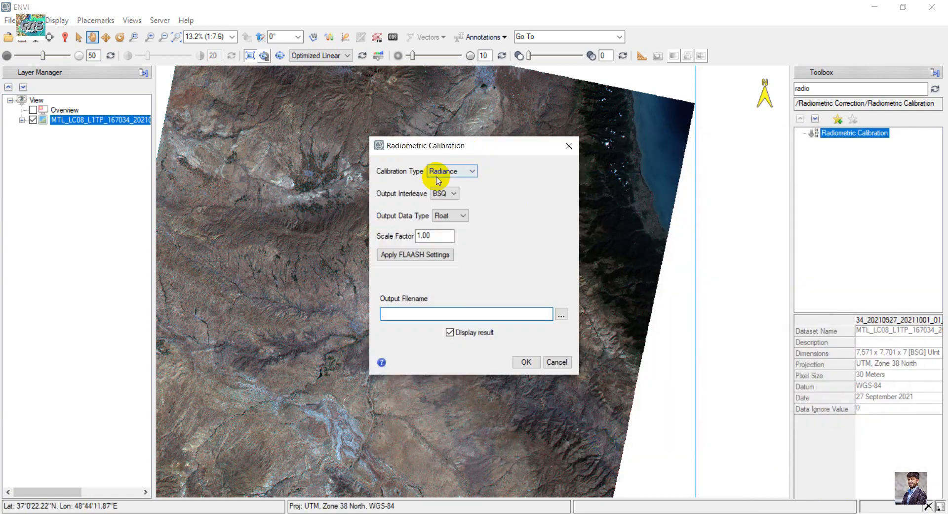
Step: Configure the calibration with type Radiance, output interleave BSQ, output data type Float and scale factor 1
{"action": "left_click", "coordinate": [452, 172]}
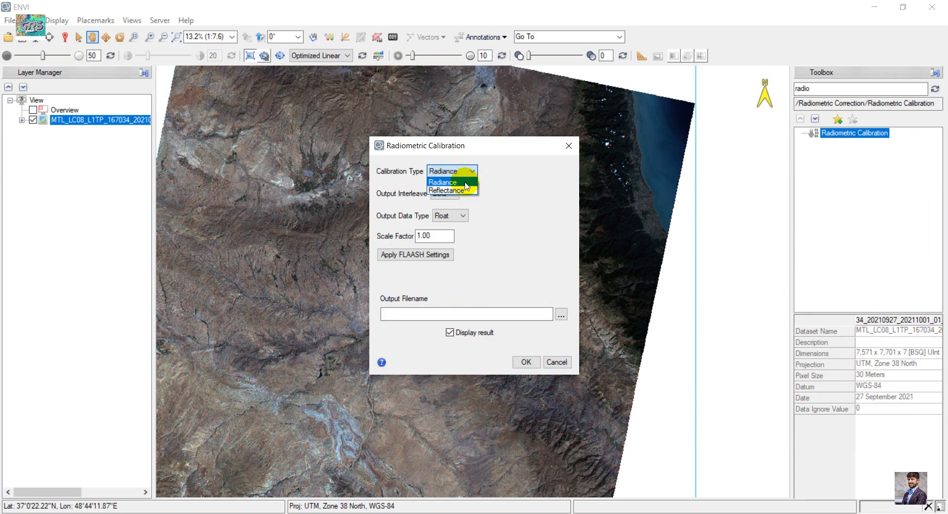
{"action": "left_click", "coordinate": [465, 184]}
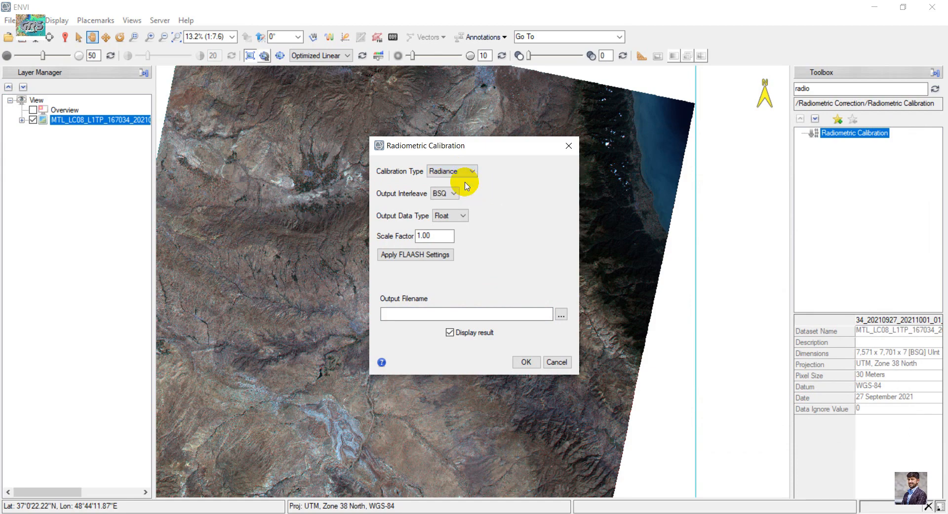
{"action": "left_click", "coordinate": [436, 195]}
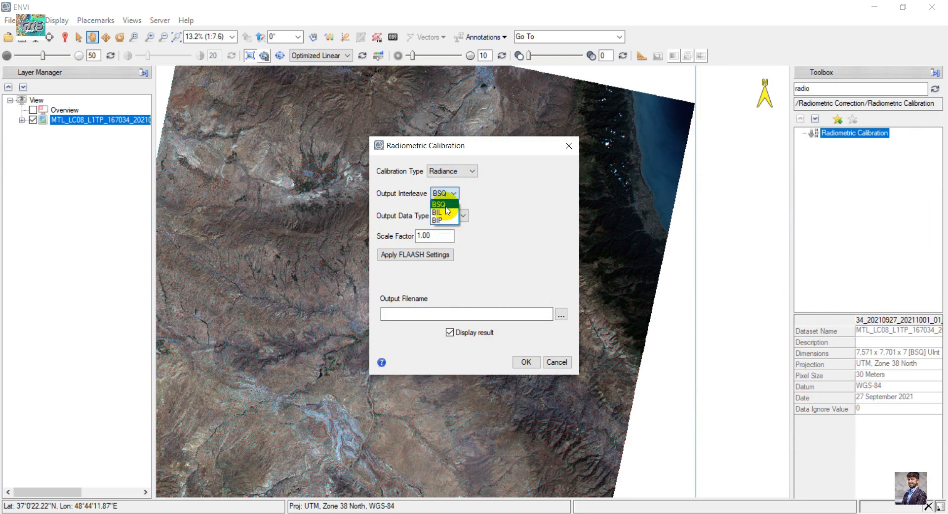
{"action": "left_click", "coordinate": [446, 204]}
{"action": "left_click", "coordinate": [457, 217]}
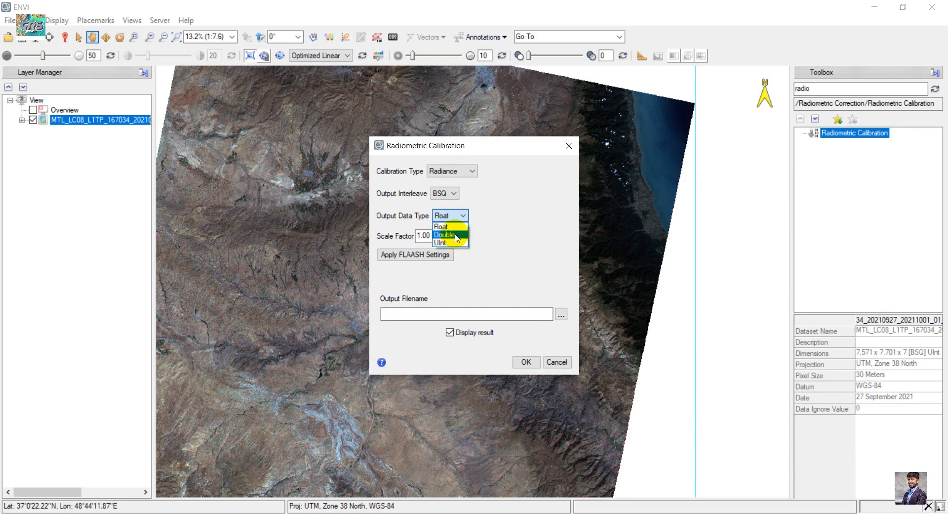
{"action": "left_click", "coordinate": [442, 227]}
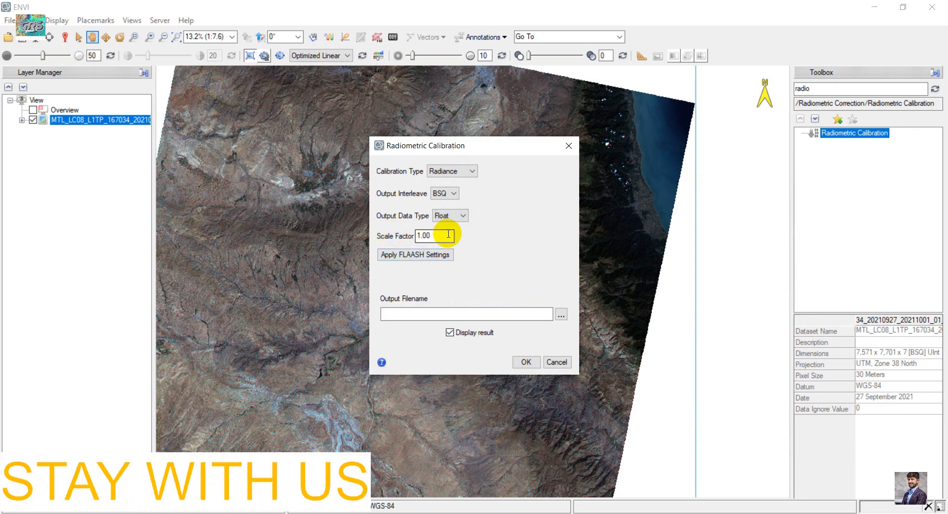
{"action": "left_click_drag", "start_coordinate": [437, 237], "coordinate": [368, 231]}
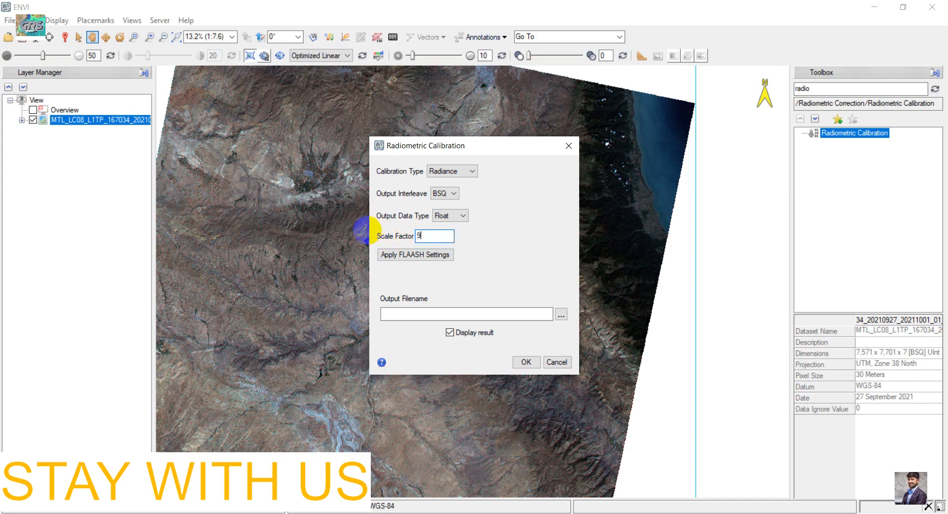
{"action": "key", "text": "BackSpace"}
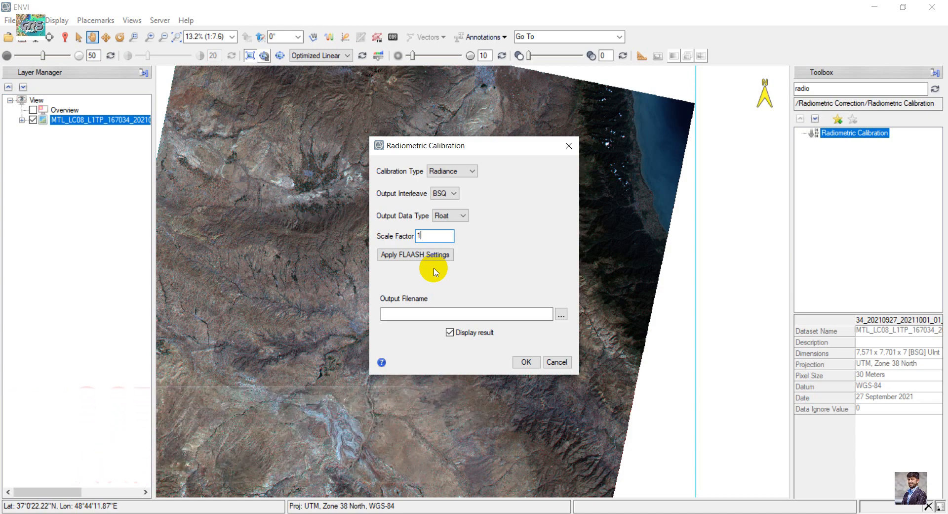
Step: Set the output file to L8_radiometriccorrection in the radiometric_output folder and run the calibration with the result displayed
{"action": "left_click", "coordinate": [561, 314]}
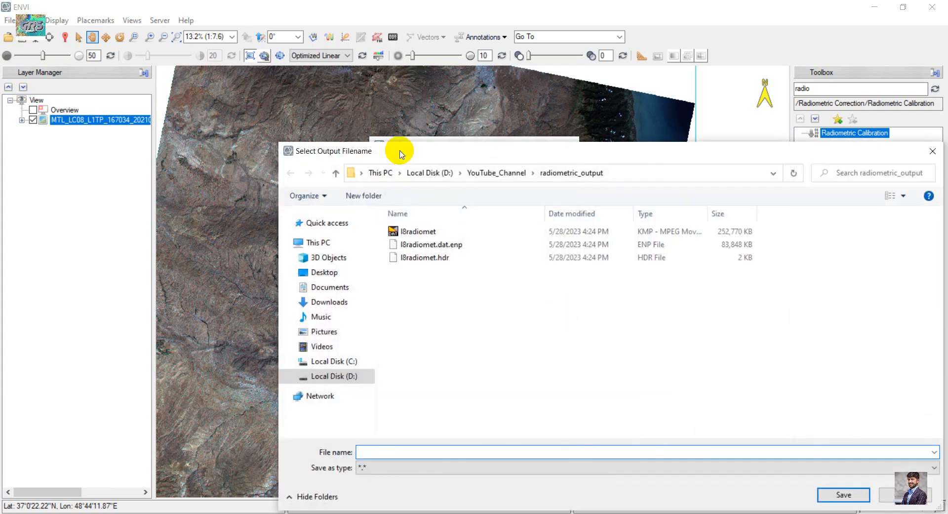
{"action": "left_click_drag", "start_coordinate": [398, 151], "coordinate": [332, 97]}
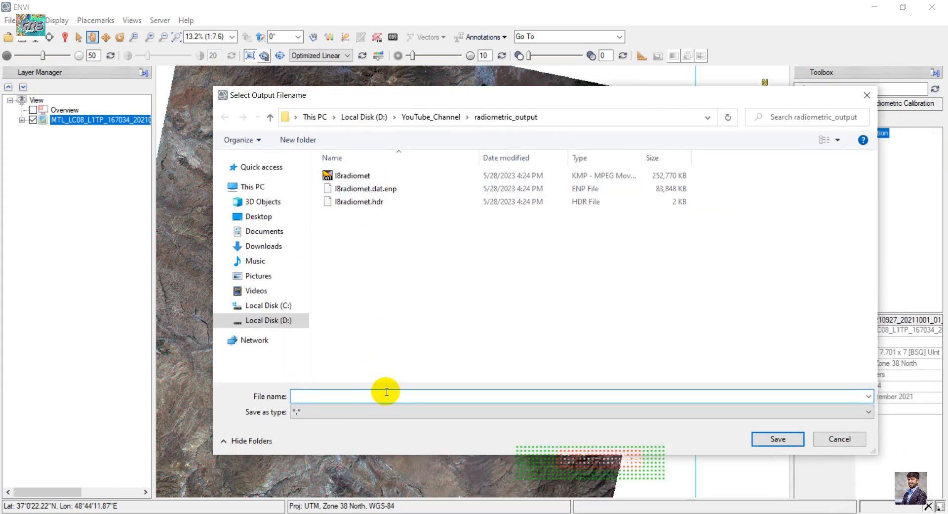
{"action": "type", "text": "L"}
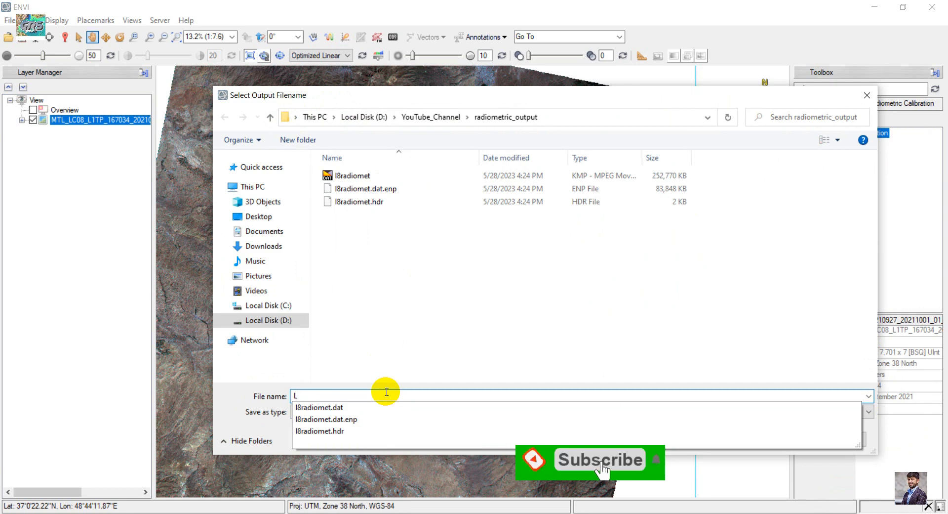
{"action": "type", "text": "8_"}
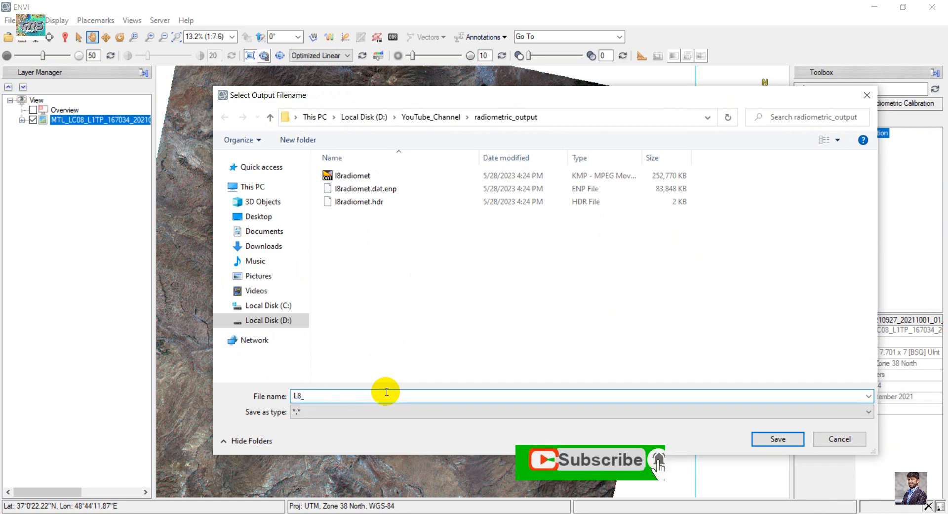
{"action": "type", "text": "radiometri"}
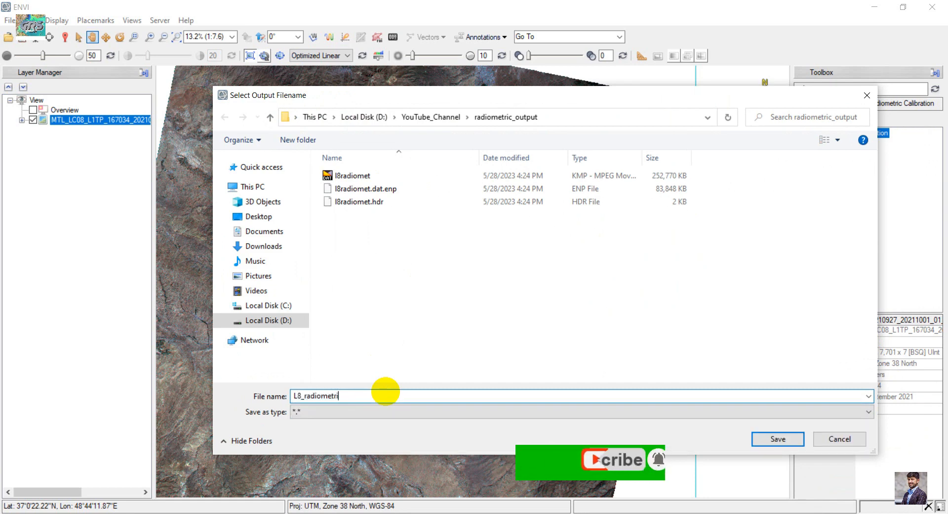
{"action": "type", "text": "ccorrection"}
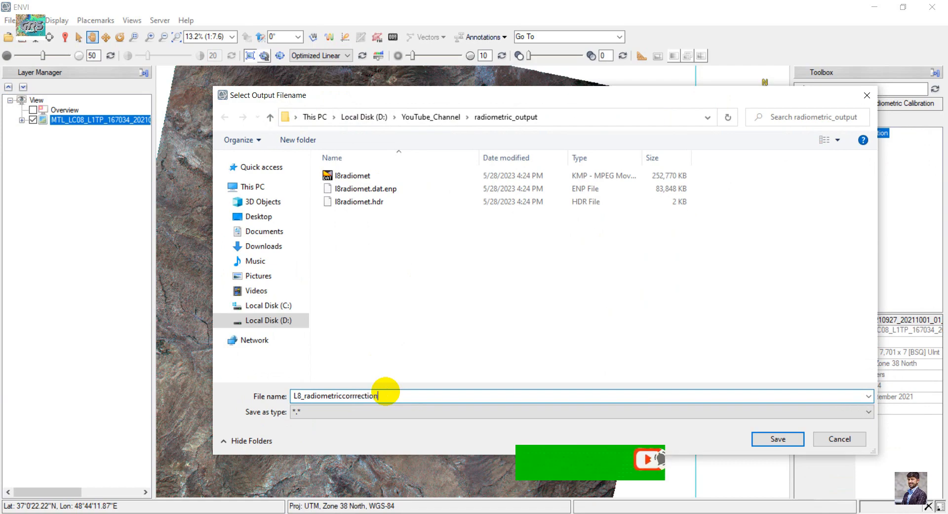
{"action": "key", "text": "Return"}
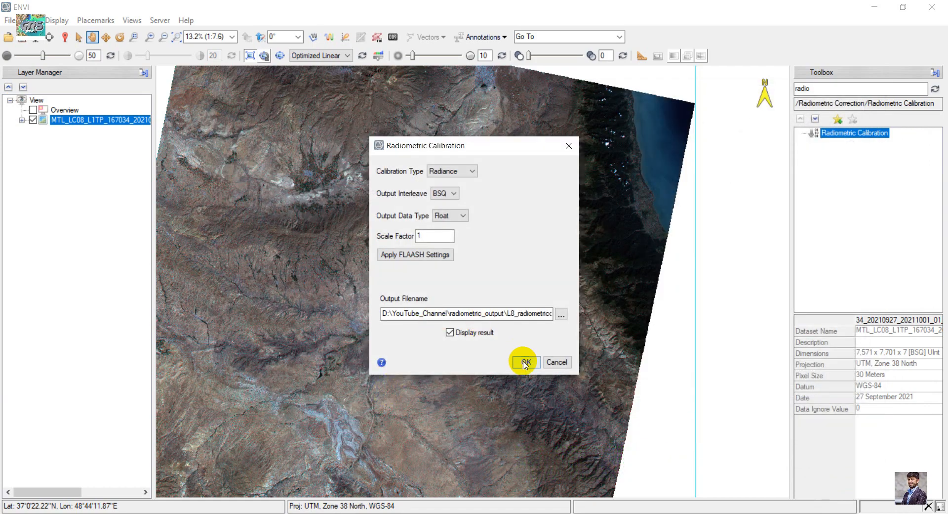
{"action": "left_click", "coordinate": [525, 363]}
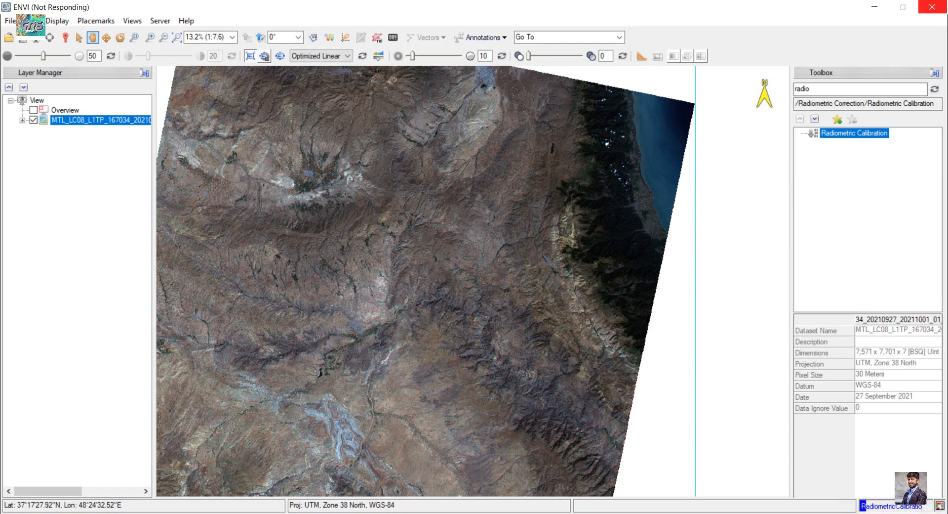
Step: Split the display into two vertical views, add the calibrated layer to the second view and hide it in the first
{"action": "left_click_drag", "start_coordinate": [451, 299], "coordinate": [529, 182]}
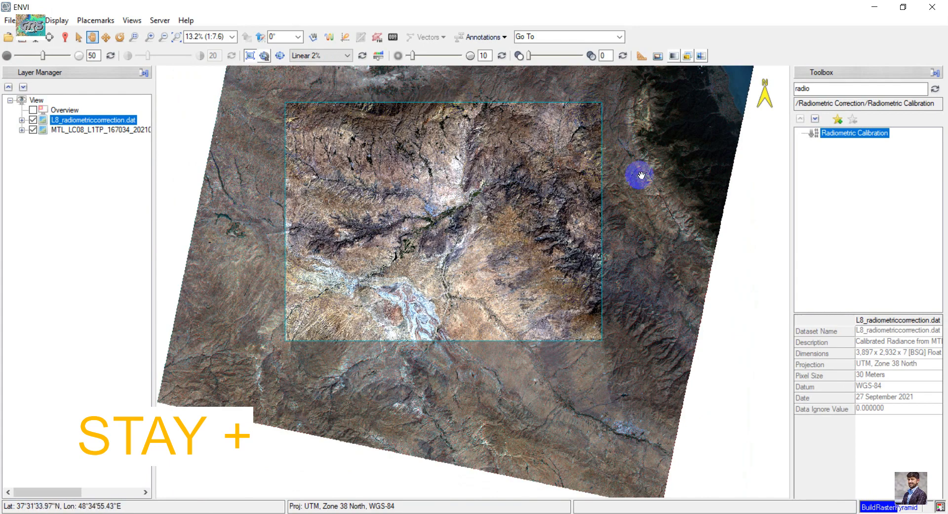
{"action": "left_click", "coordinate": [131, 21]}
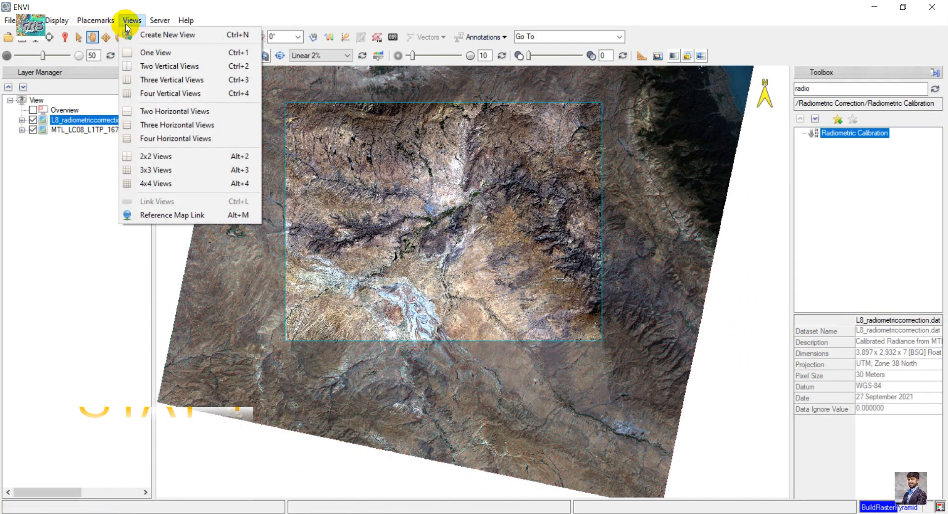
{"action": "left_click", "coordinate": [160, 67]}
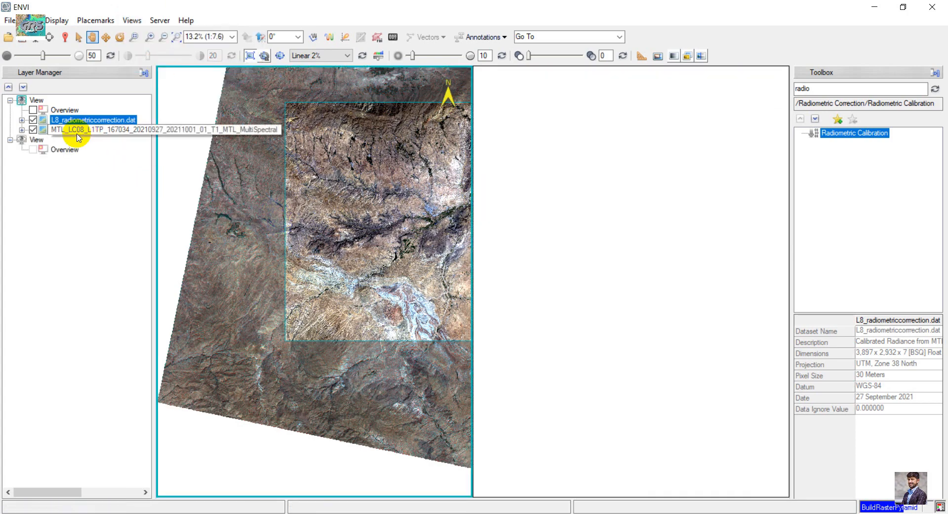
{"action": "left_click_drag", "start_coordinate": [79, 123], "coordinate": [32, 140]}
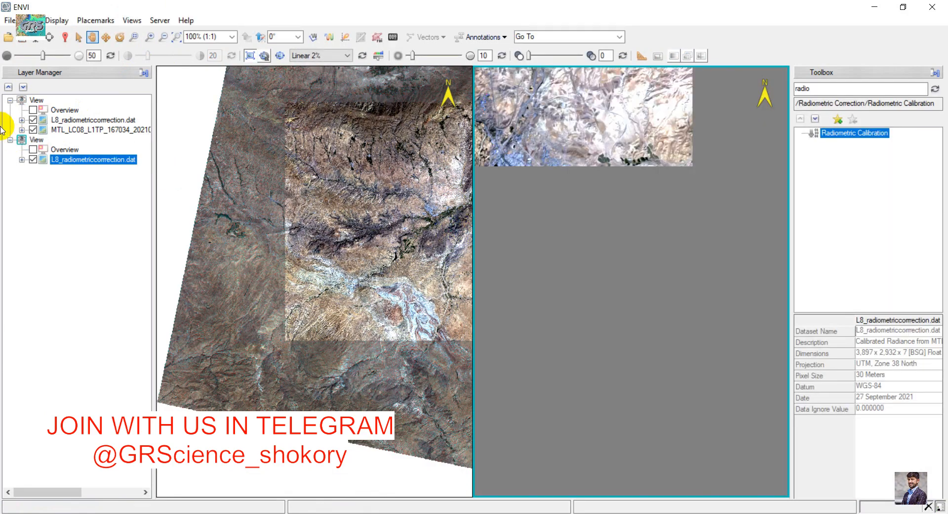
{"action": "left_click", "coordinate": [33, 120]}
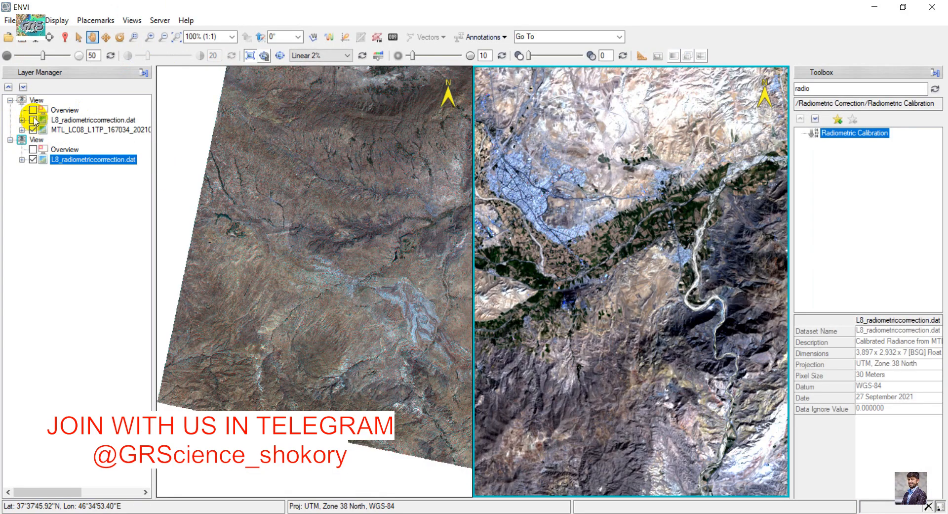
Step: Geo-link all views so the original and calibrated images move together
{"action": "left_click", "coordinate": [132, 21]}
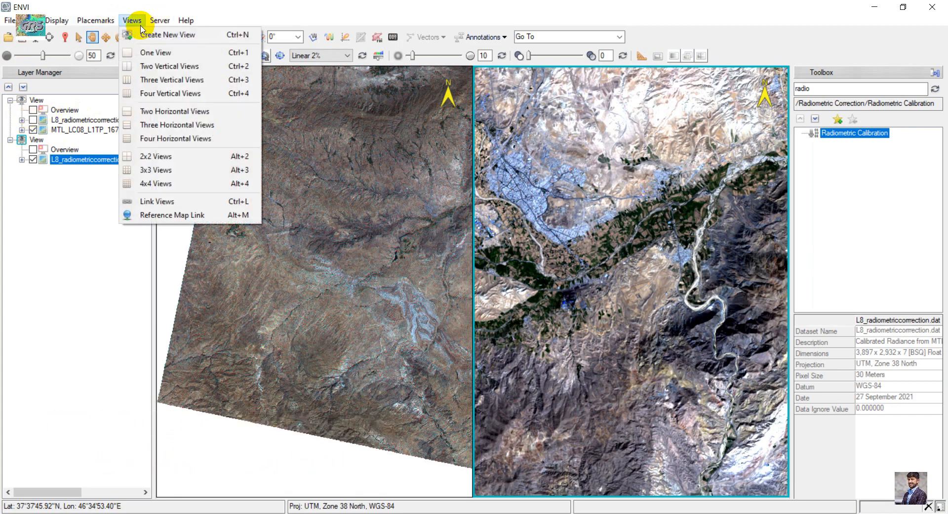
{"action": "left_click", "coordinate": [201, 201]}
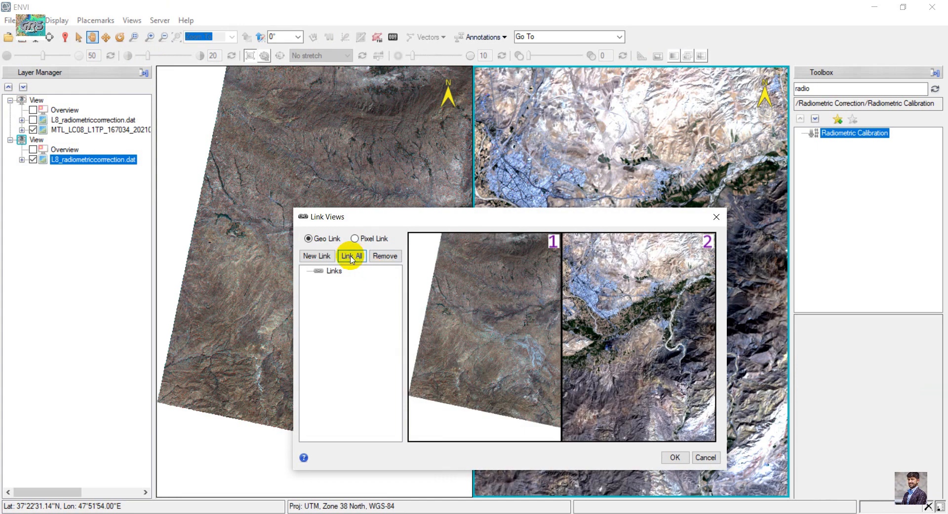
{"action": "left_click", "coordinate": [352, 258]}
{"action": "left_click", "coordinate": [673, 461]}
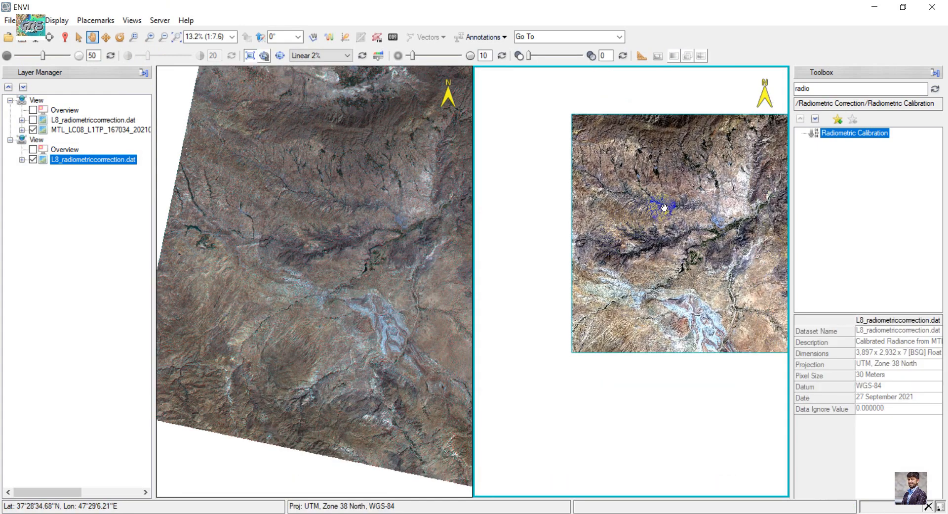
Step: Compare the original and calibrated images in the linked views, closely examining the city area and its northern outskirts
{"action": "scroll", "coordinate": [664, 208], "scroll_direction": "up", "scroll_amount": 6}
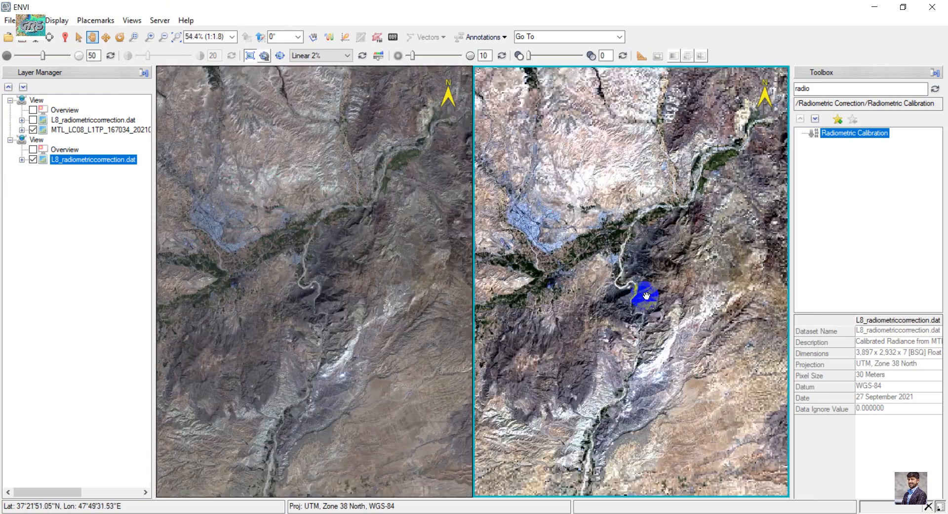
{"action": "scroll", "coordinate": [647, 295], "scroll_direction": "up", "scroll_amount": 1}
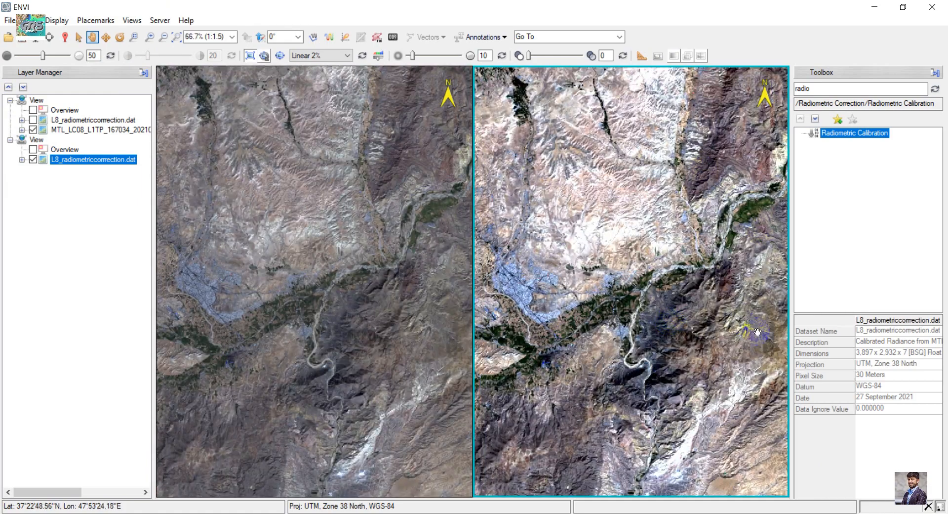
{"action": "left_click_drag", "start_coordinate": [642, 339], "coordinate": [670, 286]}
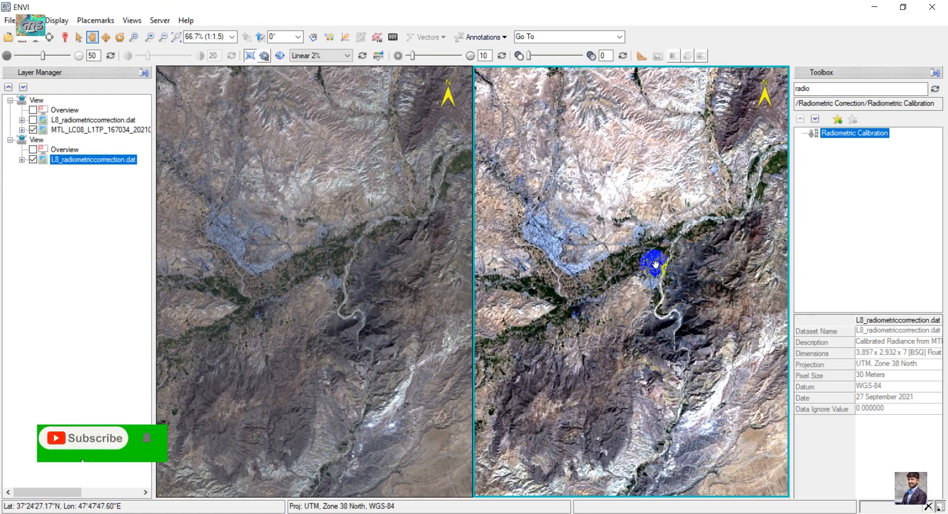
{"action": "scroll", "coordinate": [538, 223], "scroll_direction": "up", "scroll_amount": 8}
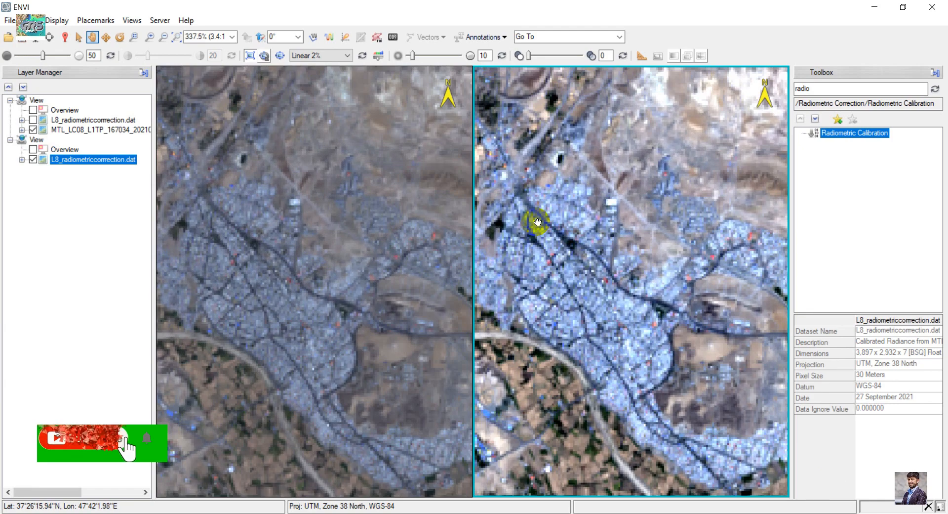
{"action": "left_click_drag", "start_coordinate": [536, 222], "coordinate": [655, 362]}
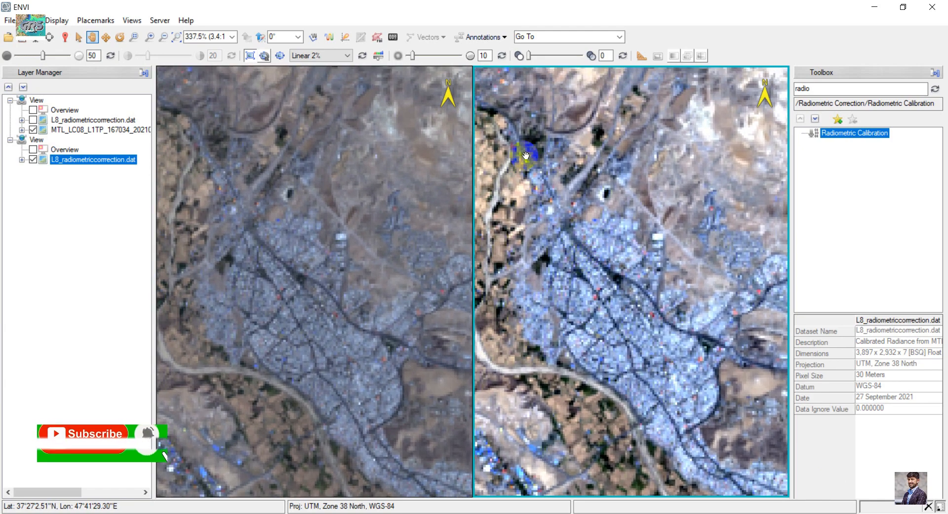
{"action": "left_click_drag", "start_coordinate": [547, 177], "coordinate": [593, 289]}
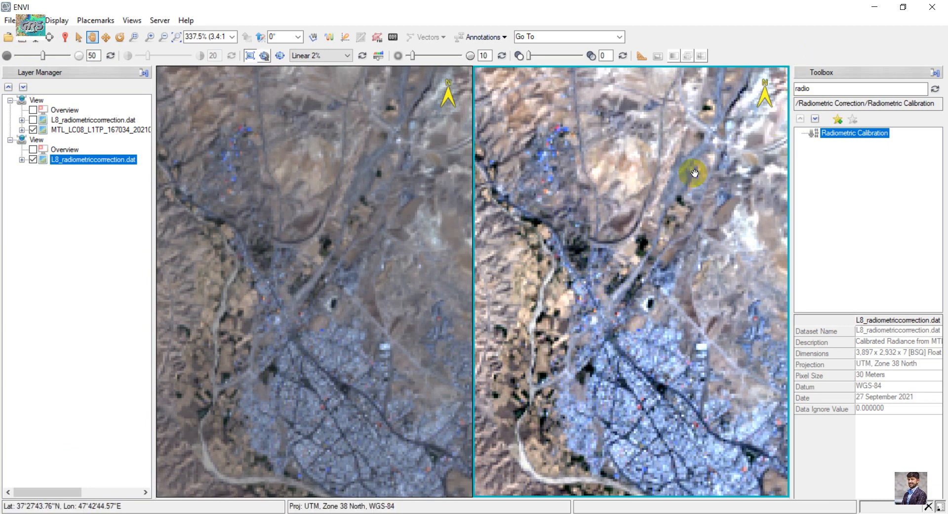
{"action": "scroll", "coordinate": [557, 233], "scroll_direction": "up", "scroll_amount": 1}
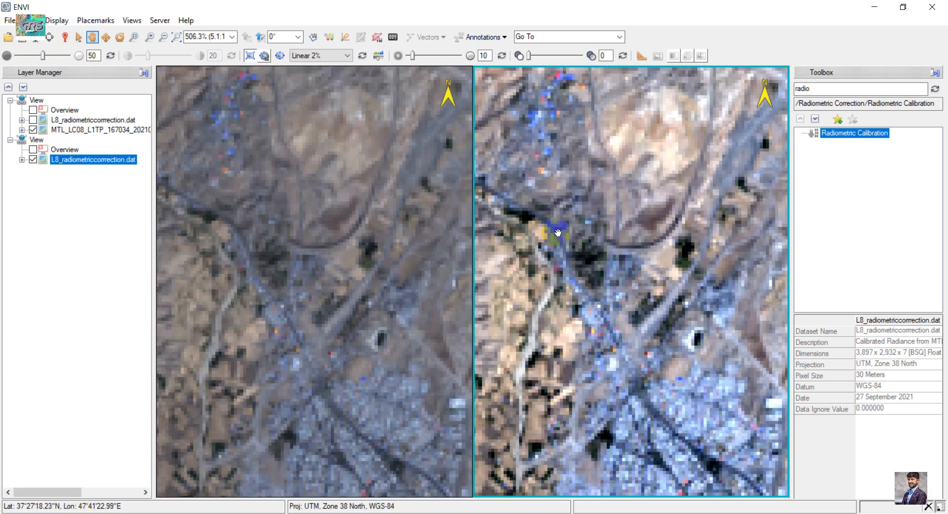